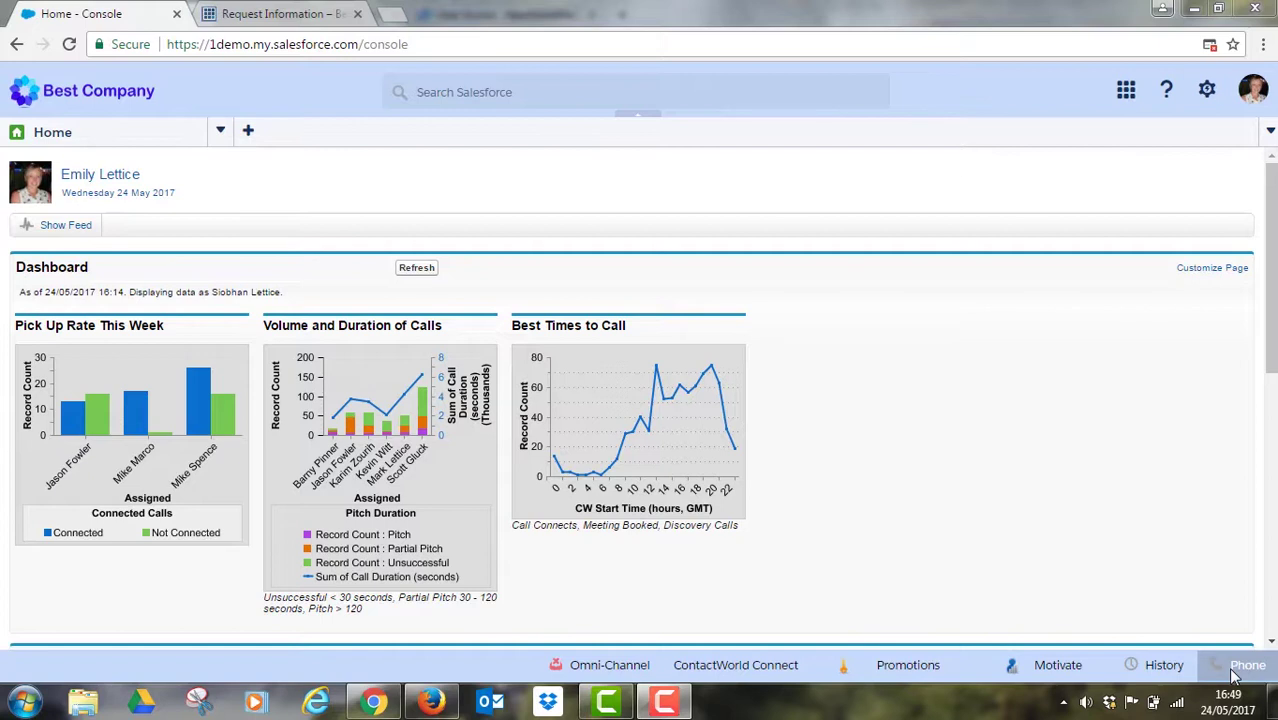
Reload the console, sign in to the softphone with Salesforce and set the agent status to Ready.
key(F5)
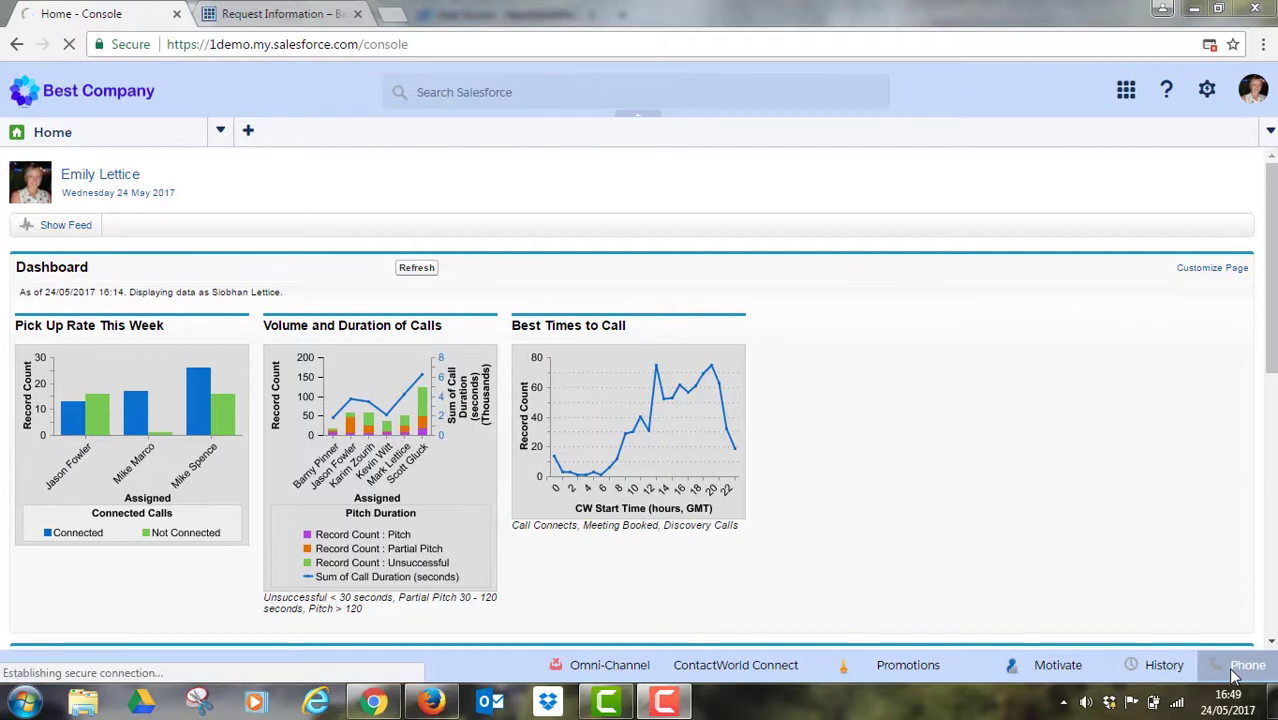
click(1234, 676)
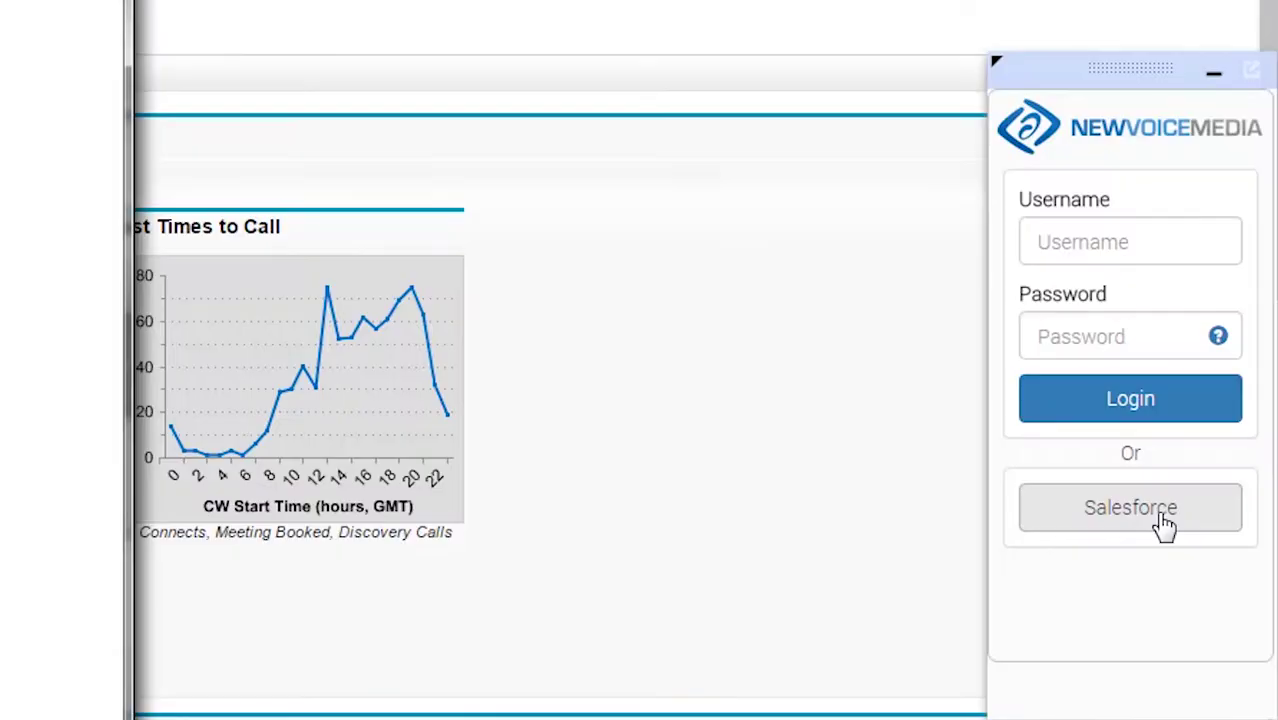
click(1165, 520)
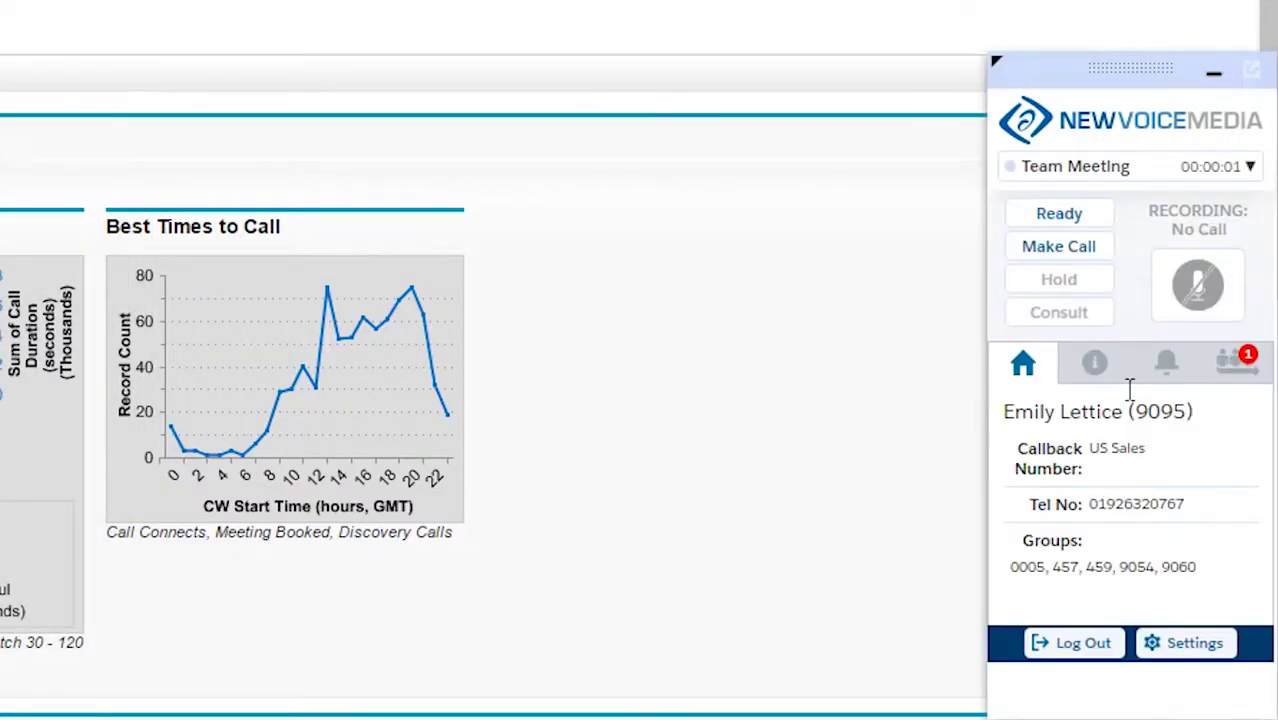
click(1072, 218)
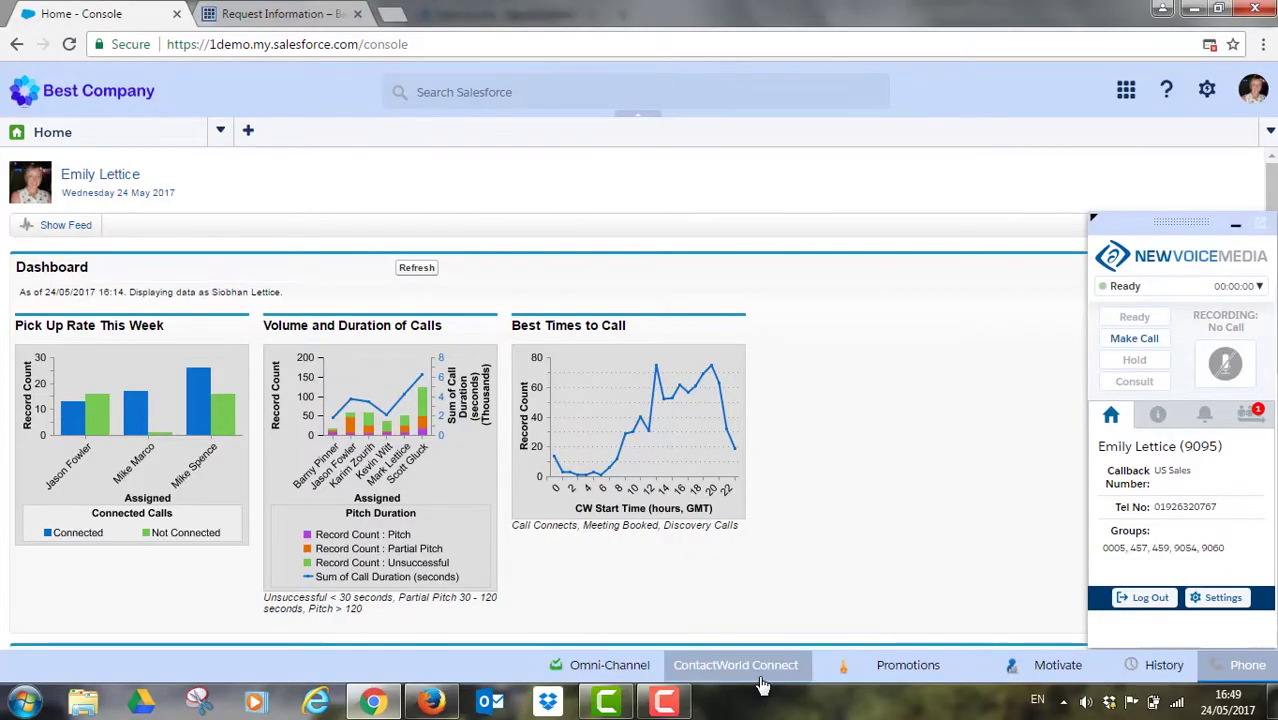
Show the ContactWorld Connect dialer and open the Hot Leads Today record from Dial Lists.
click(738, 665)
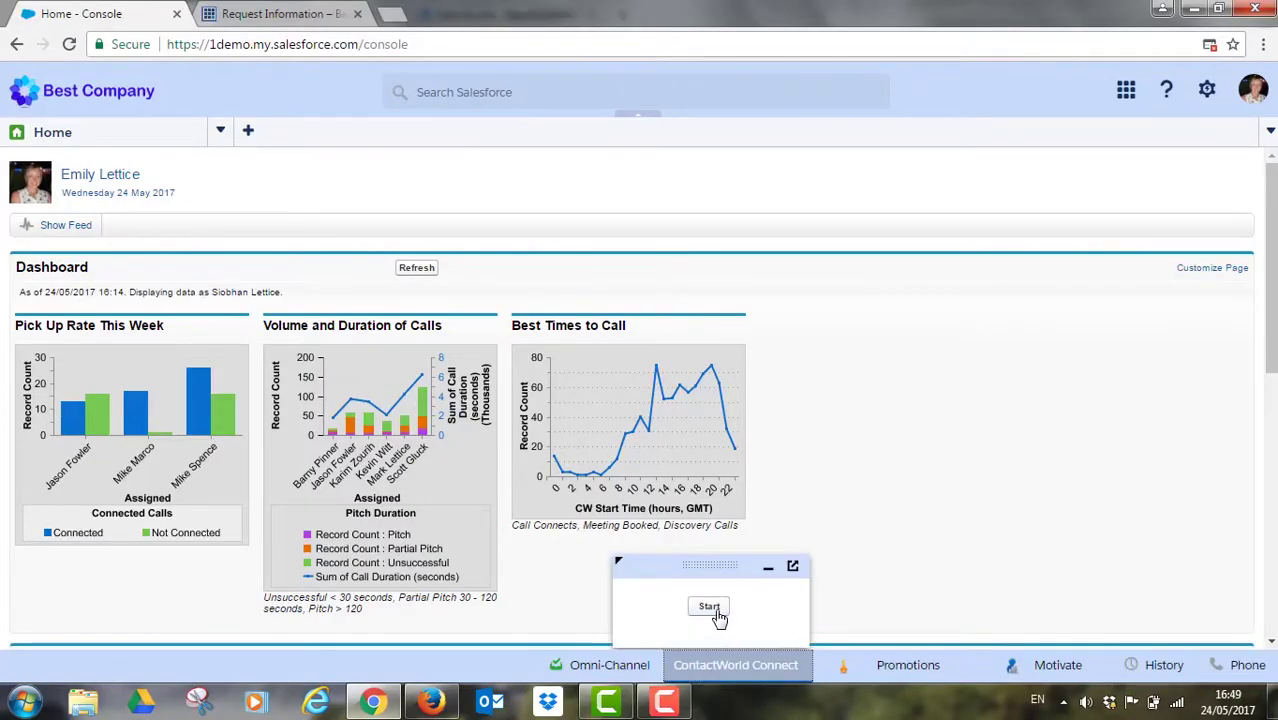
click(220, 131)
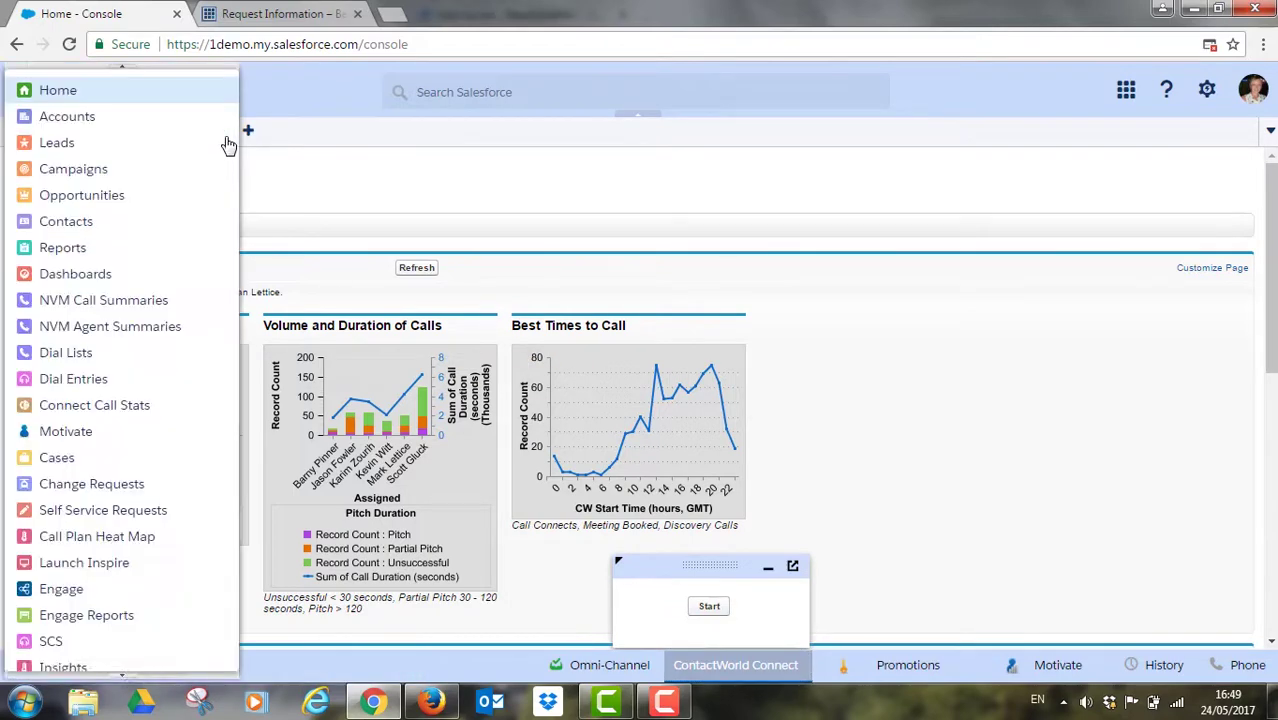
click(165, 355)
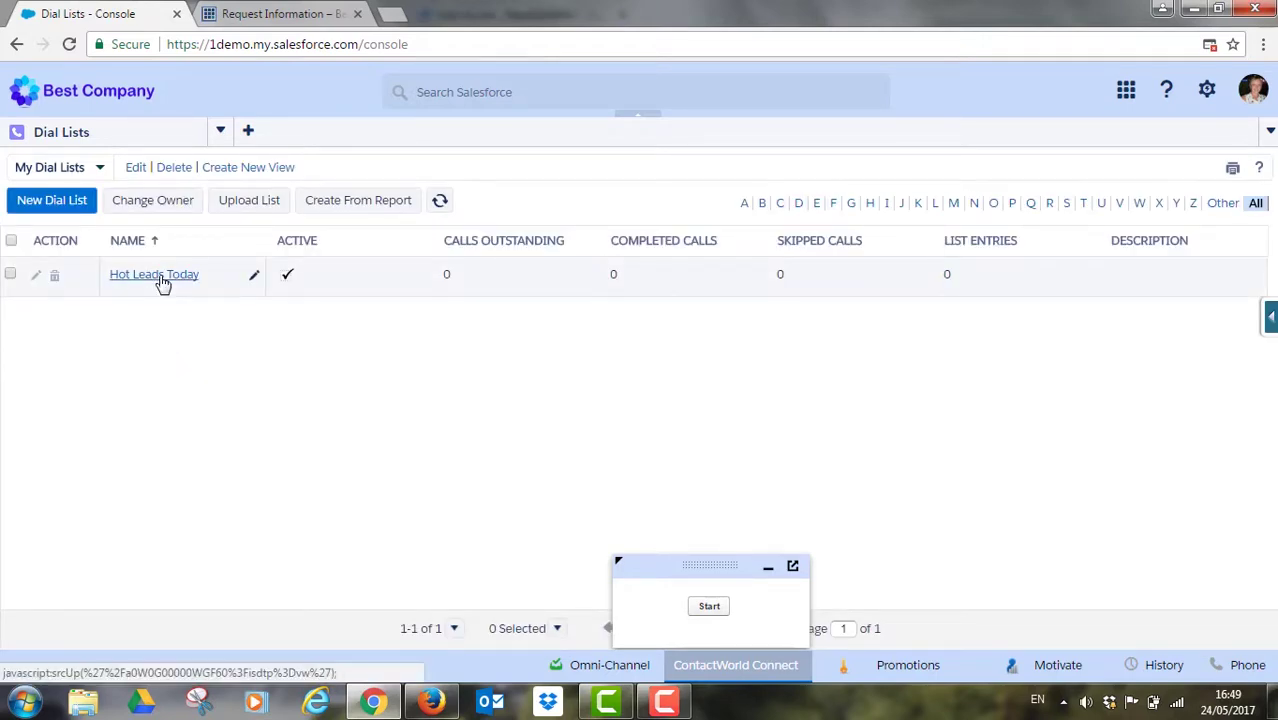
click(160, 276)
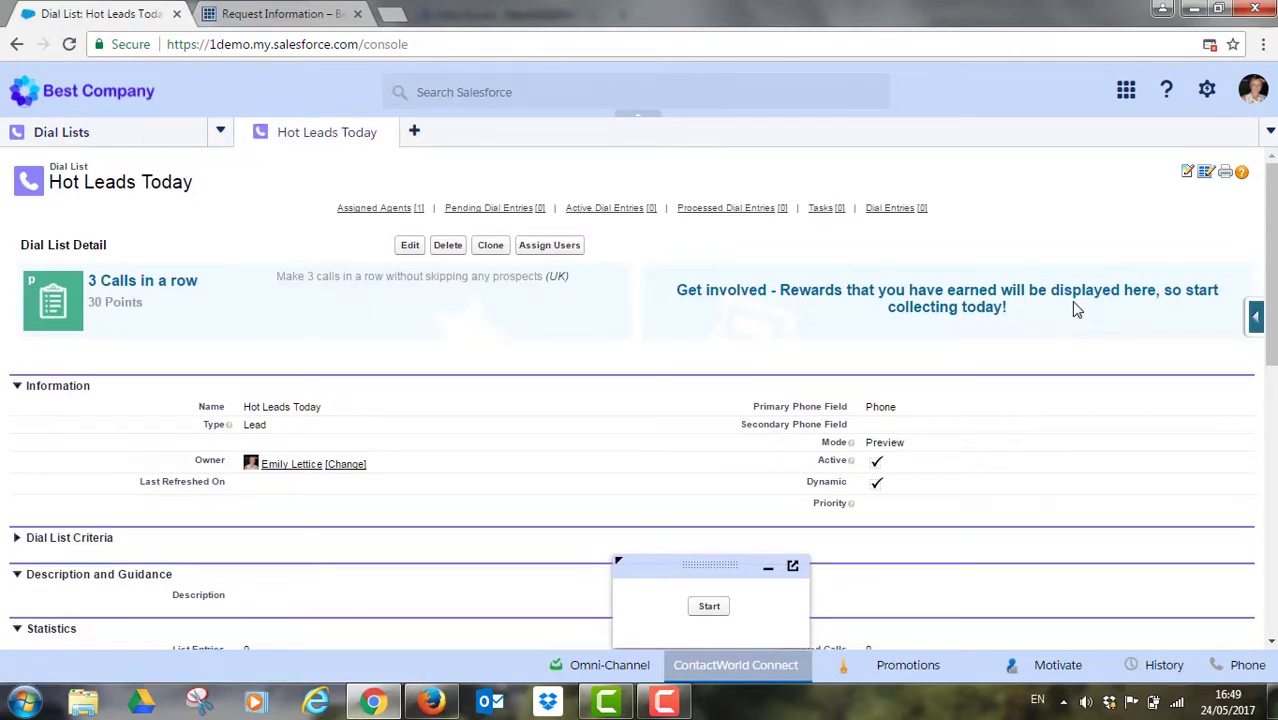
Check the available Mode options for the dial list, keep Preview and save the record.
drag(1272, 285, 1274, 372)
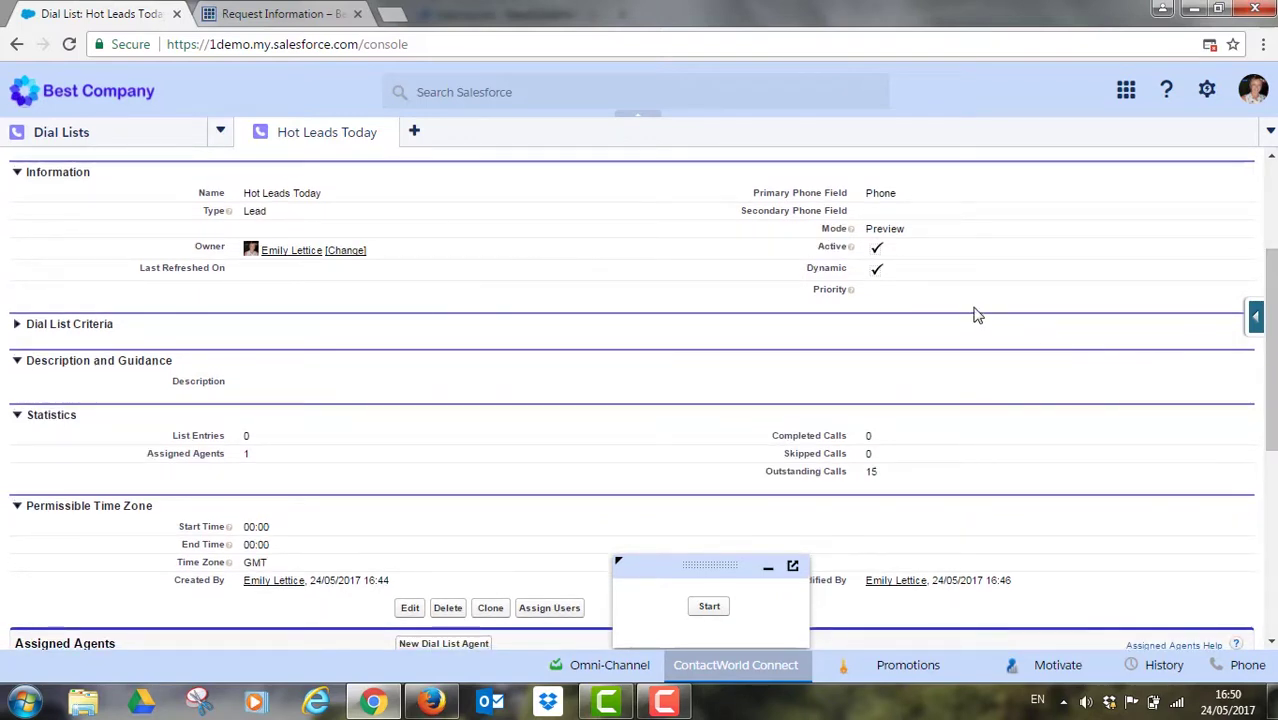
double_click(920, 230)
click(918, 231)
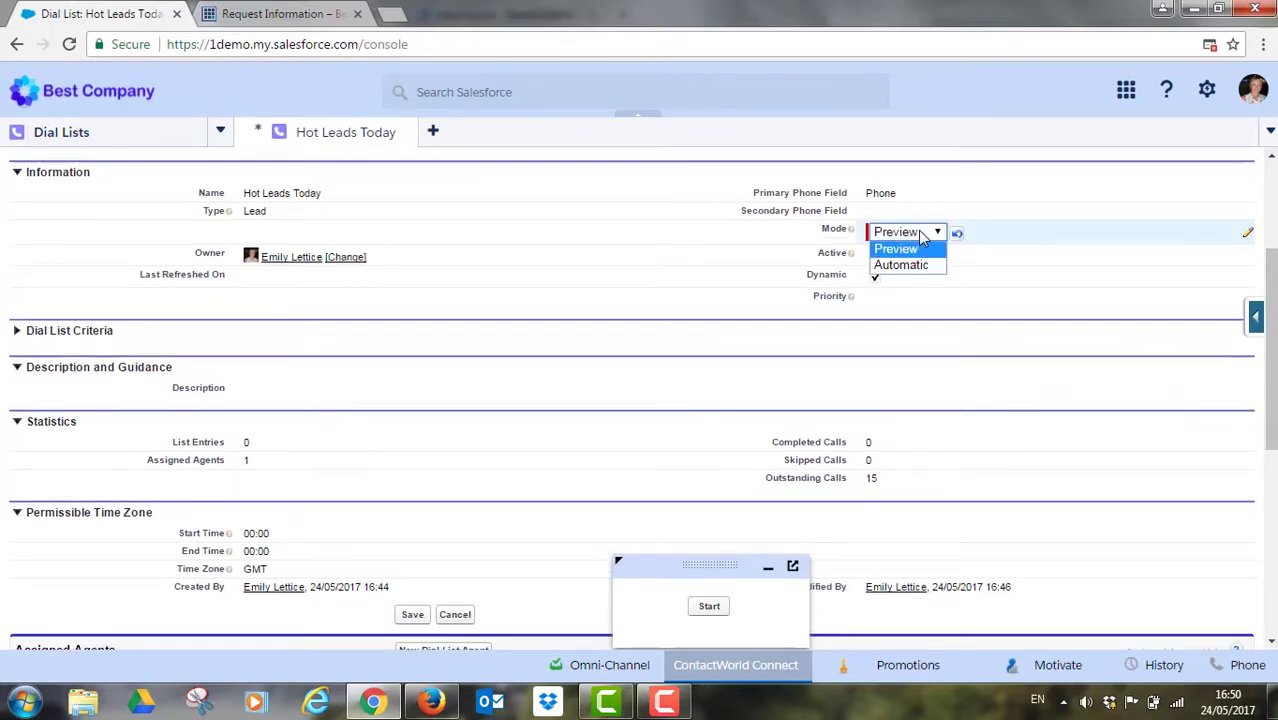
click(918, 231)
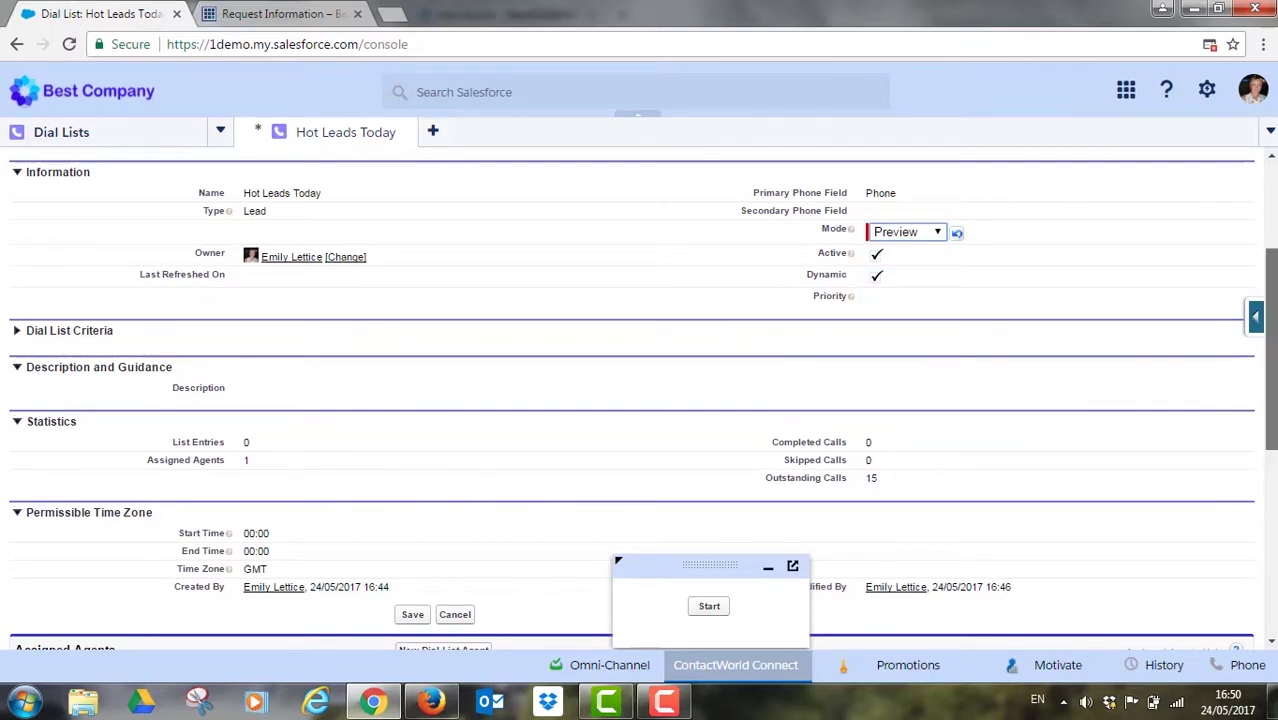
scroll(1270, 350, up, 3)
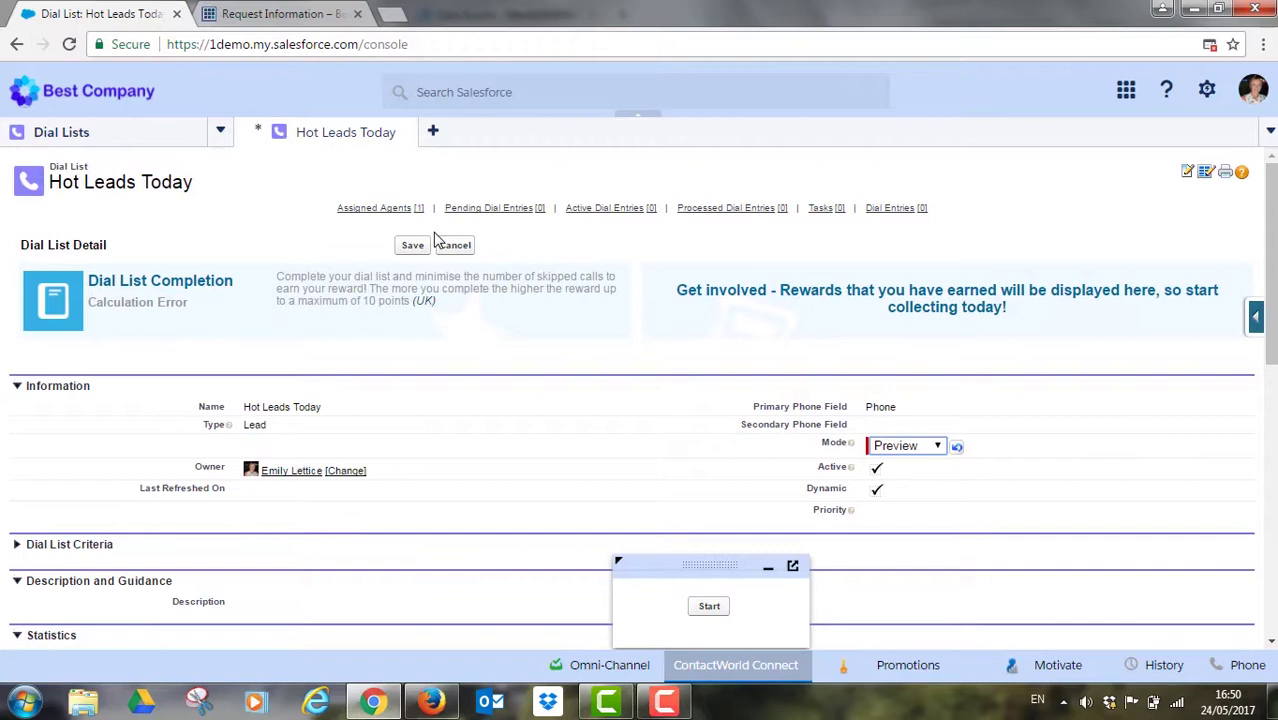
click(420, 246)
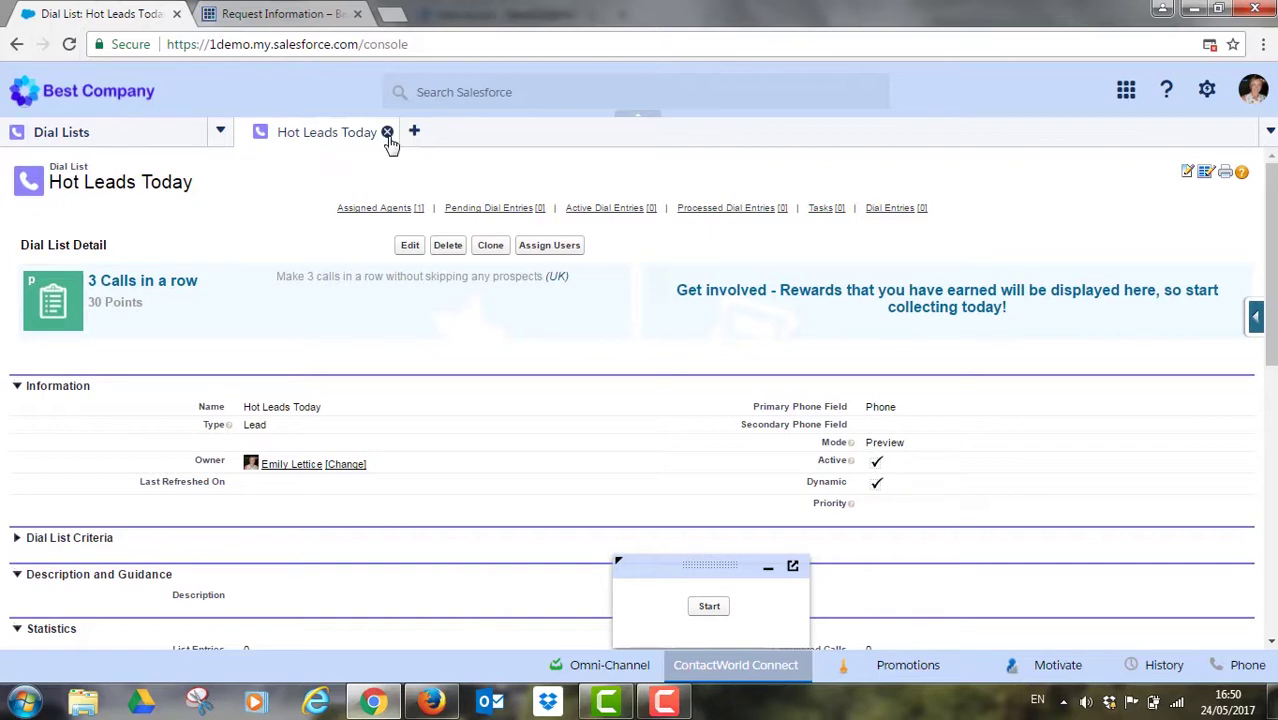
Close the Hot Leads Today record and return to the console's Home page.
click(387, 132)
click(220, 132)
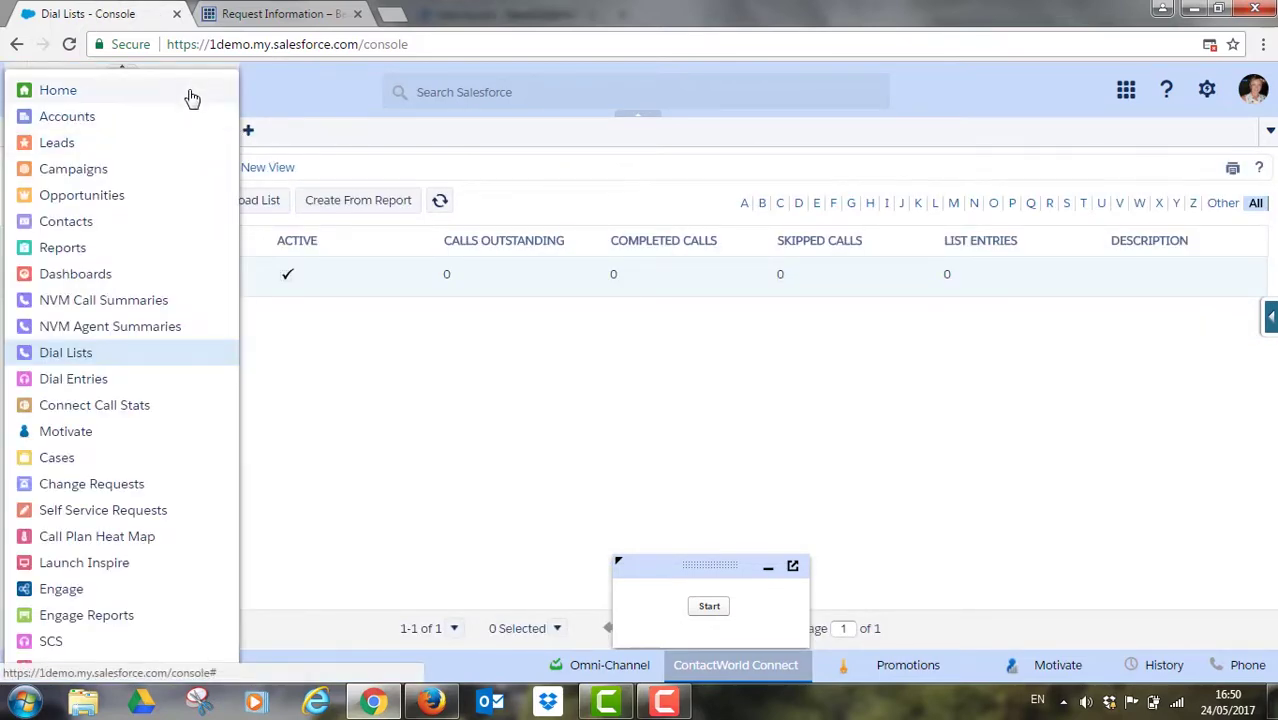
click(192, 97)
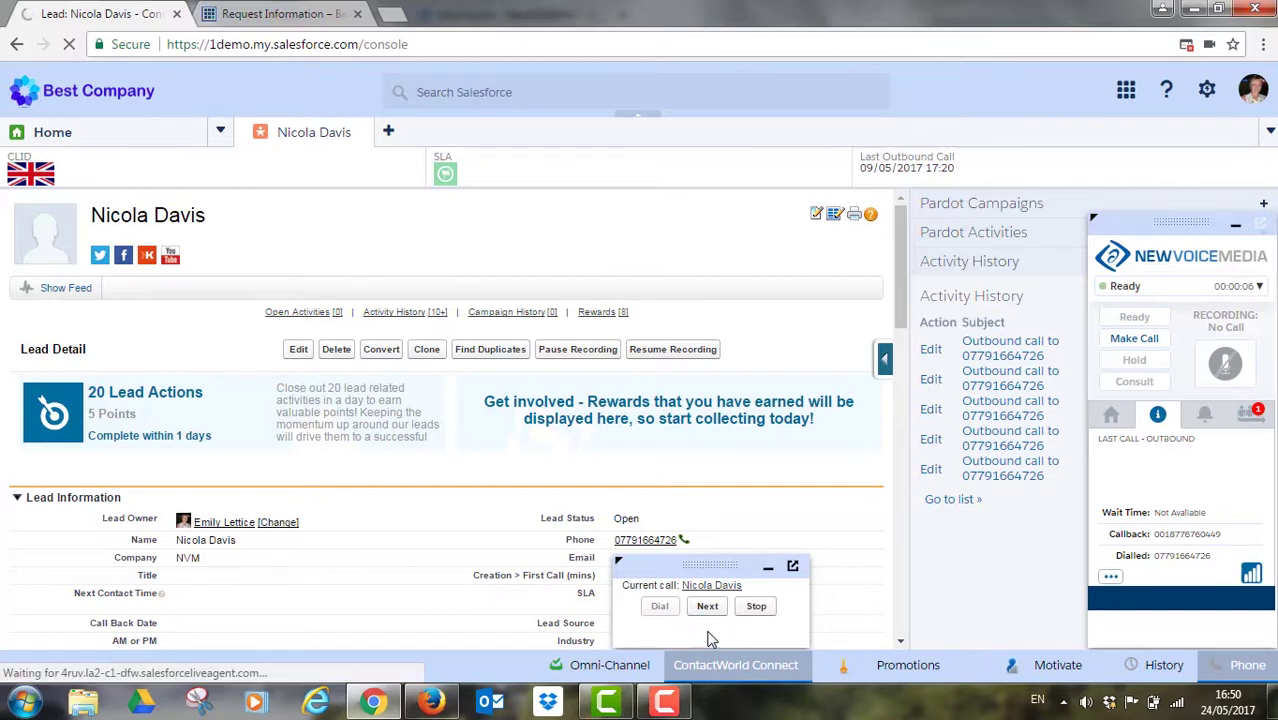
Switch to the company website's Request Information page and submit the prefilled contact form.
click(300, 16)
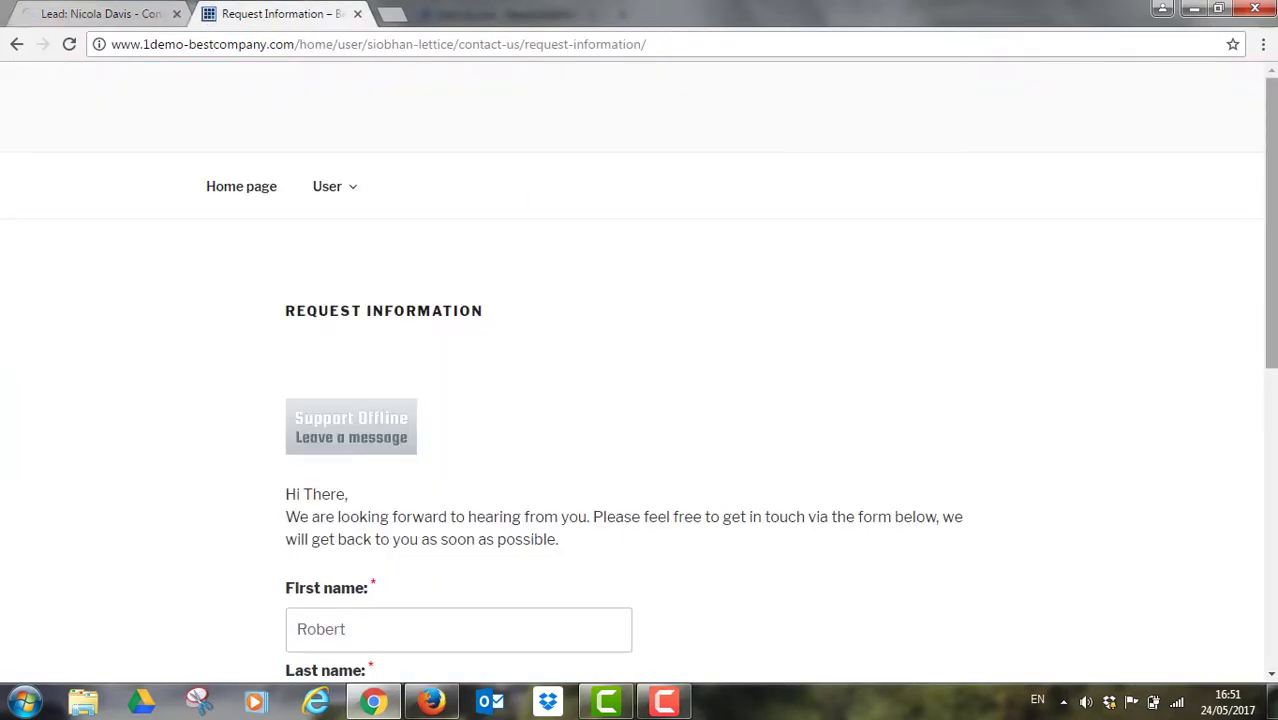
drag(1268, 258, 1264, 468)
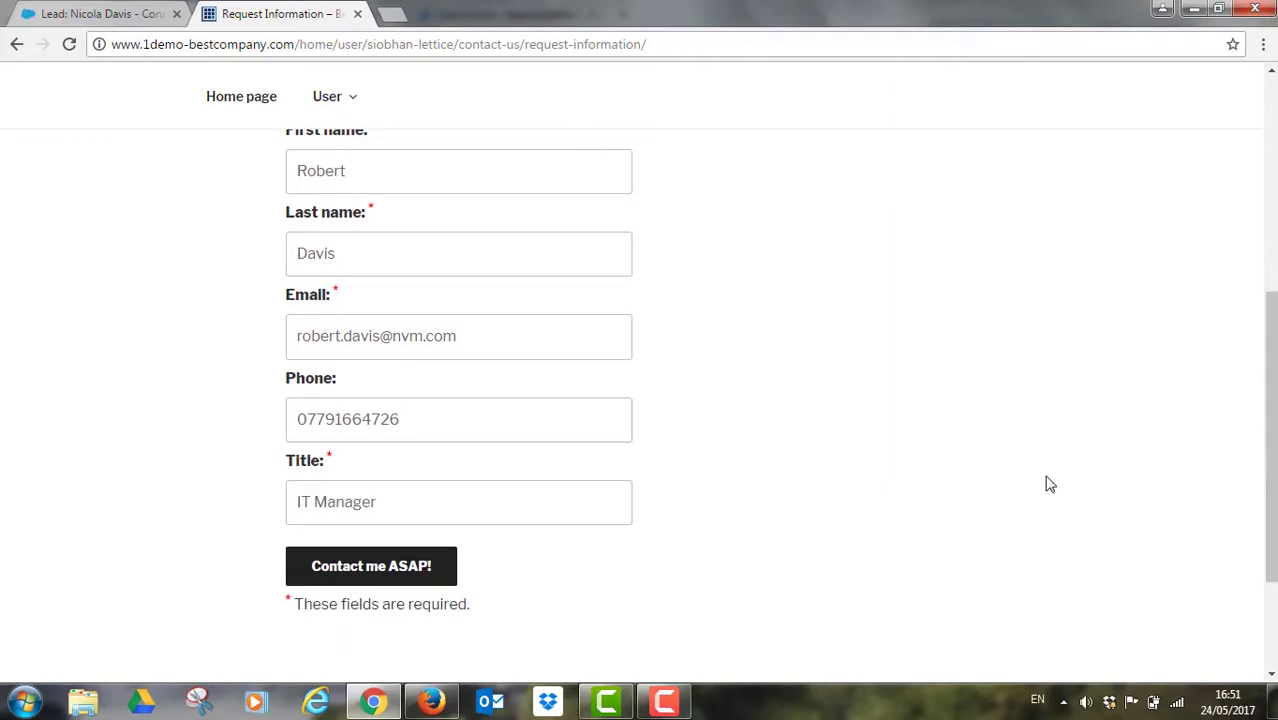
click(392, 575)
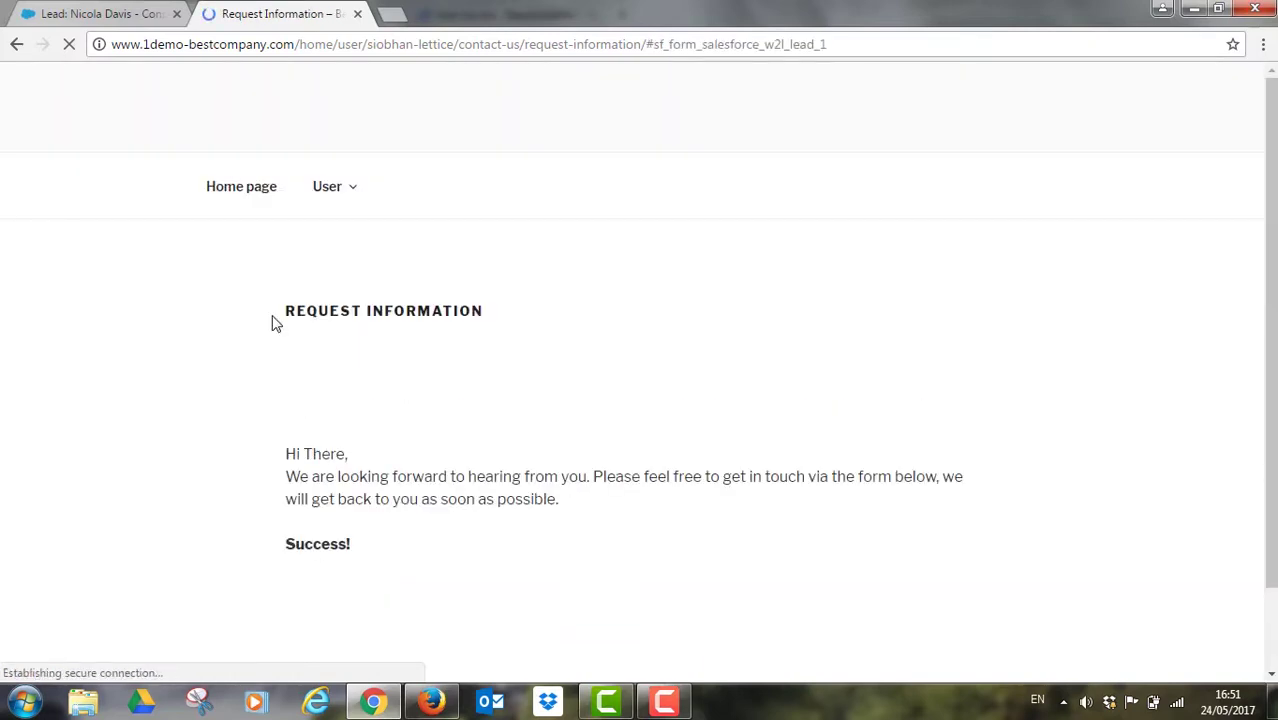
Return to the Salesforce console, load the next lead in the dialer and hide the softphone to view the lead's Activity History.
click(141, 16)
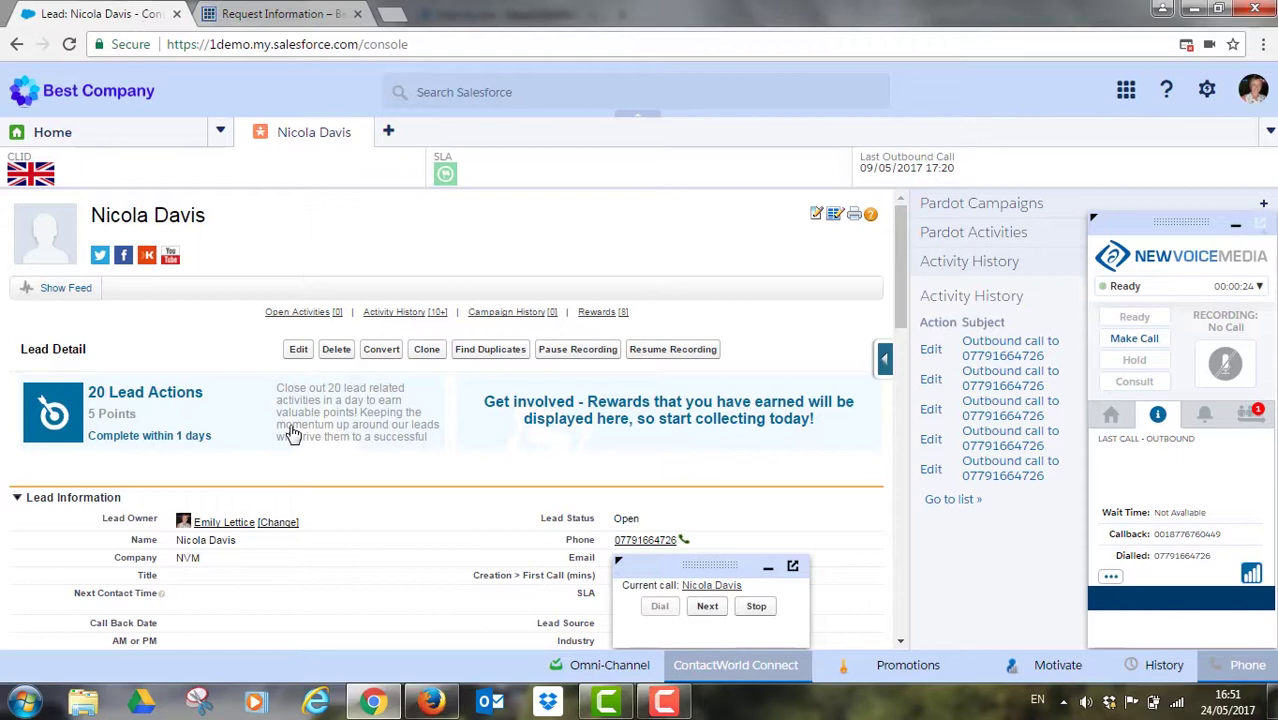
click(718, 607)
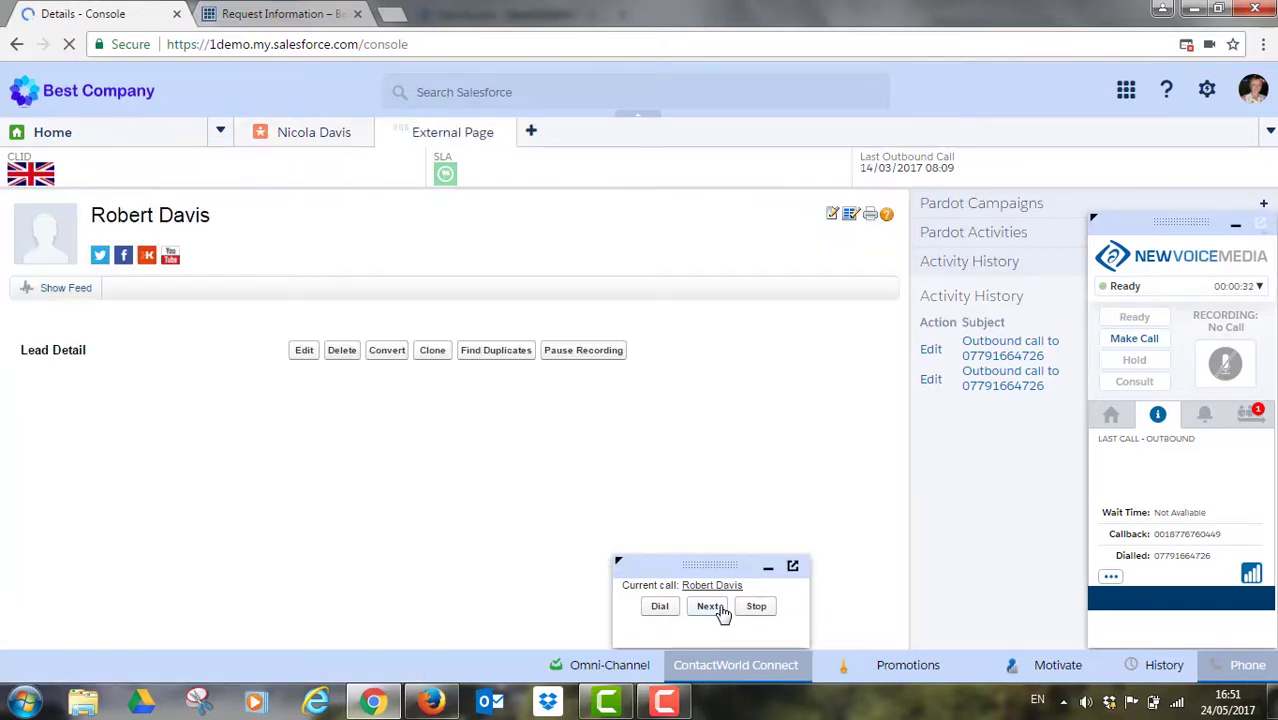
click(661, 607)
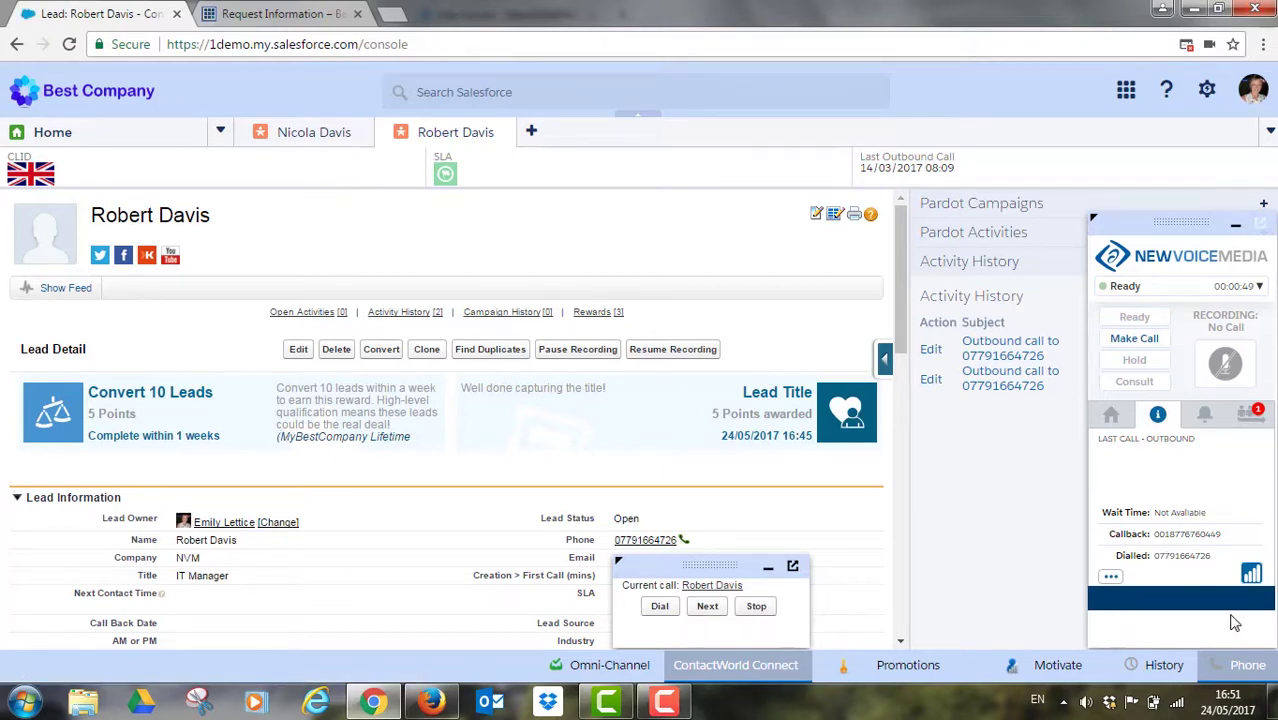
click(1240, 665)
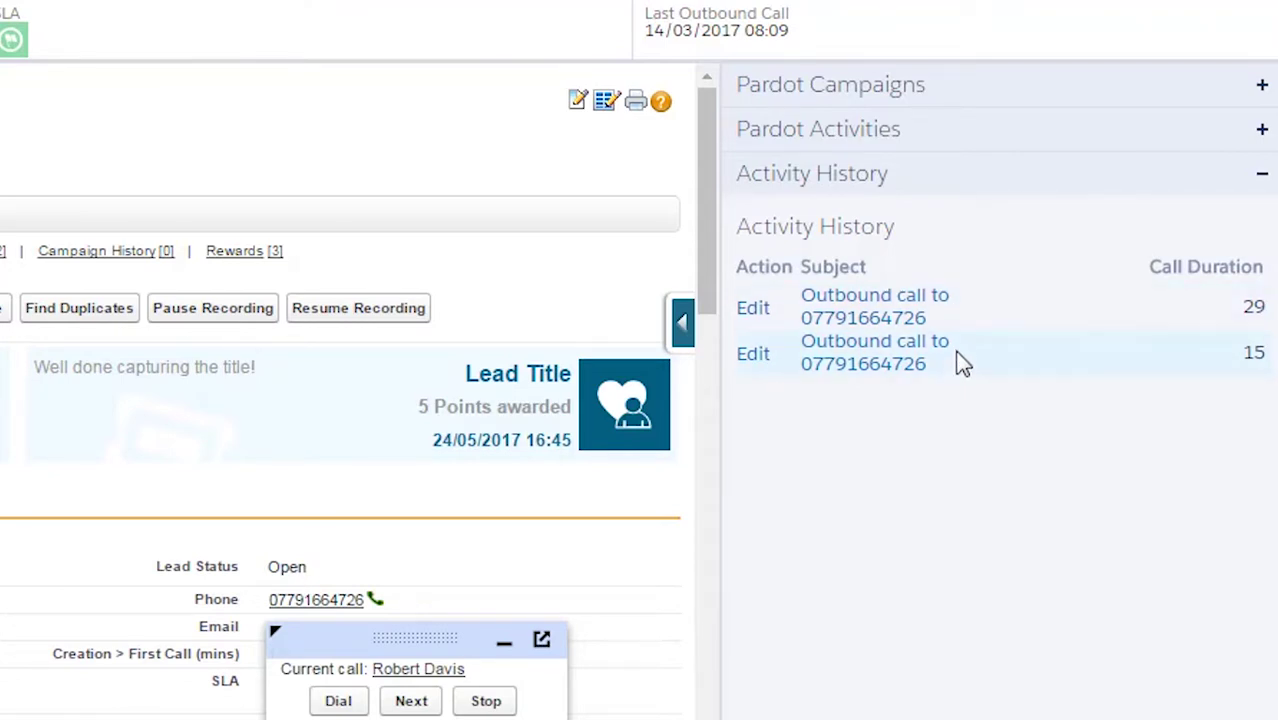
mouse_move(962, 370)
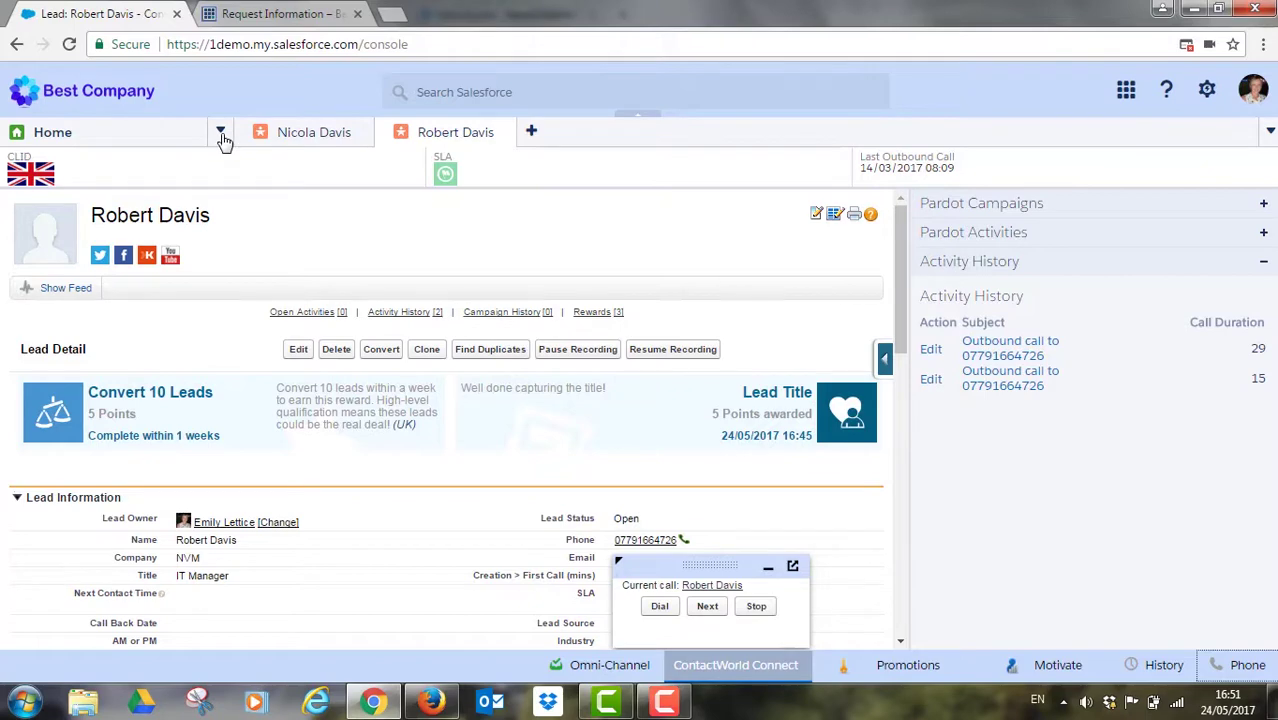
Open the Dashboards page and hide the ContactWorld Connect dialer.
click(221, 132)
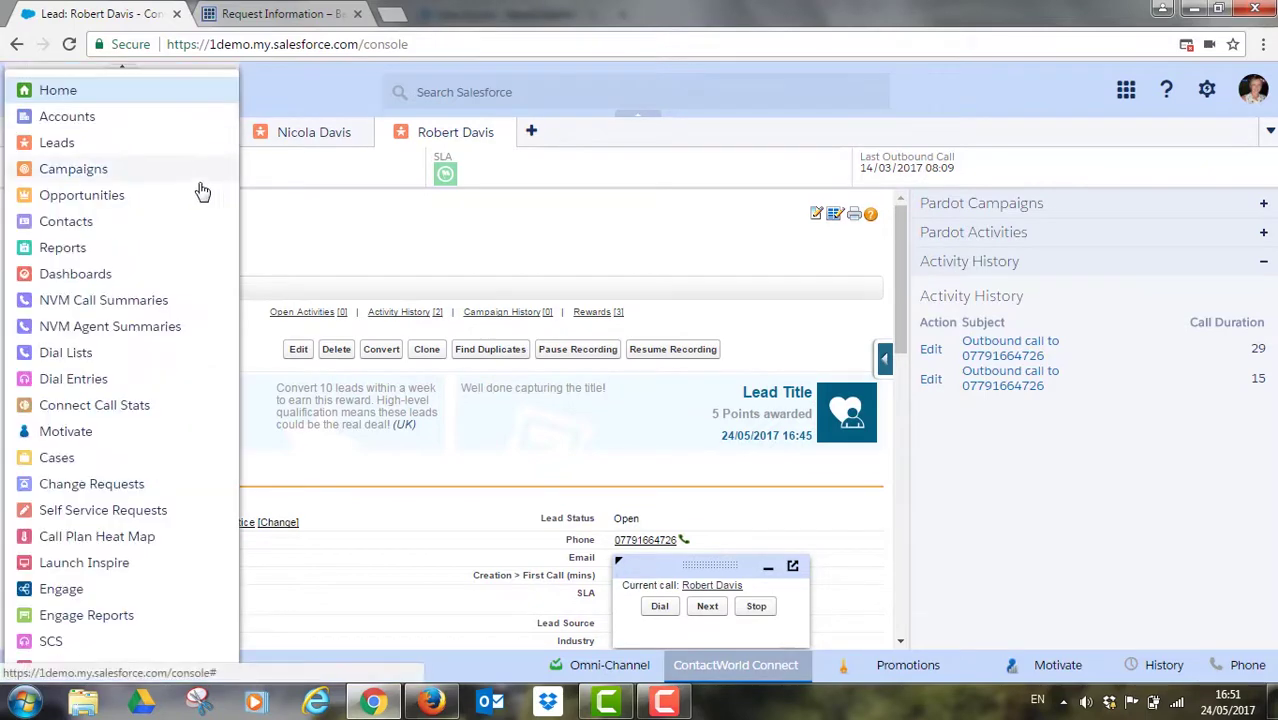
click(172, 272)
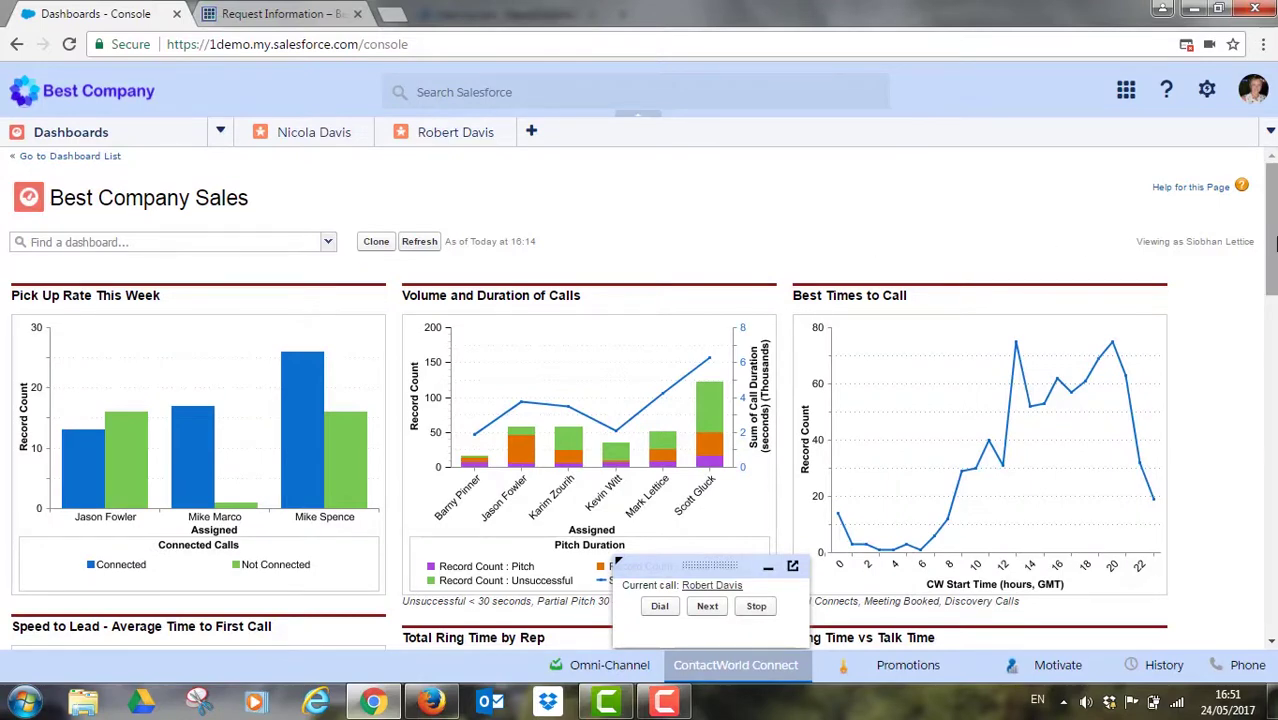
click(768, 666)
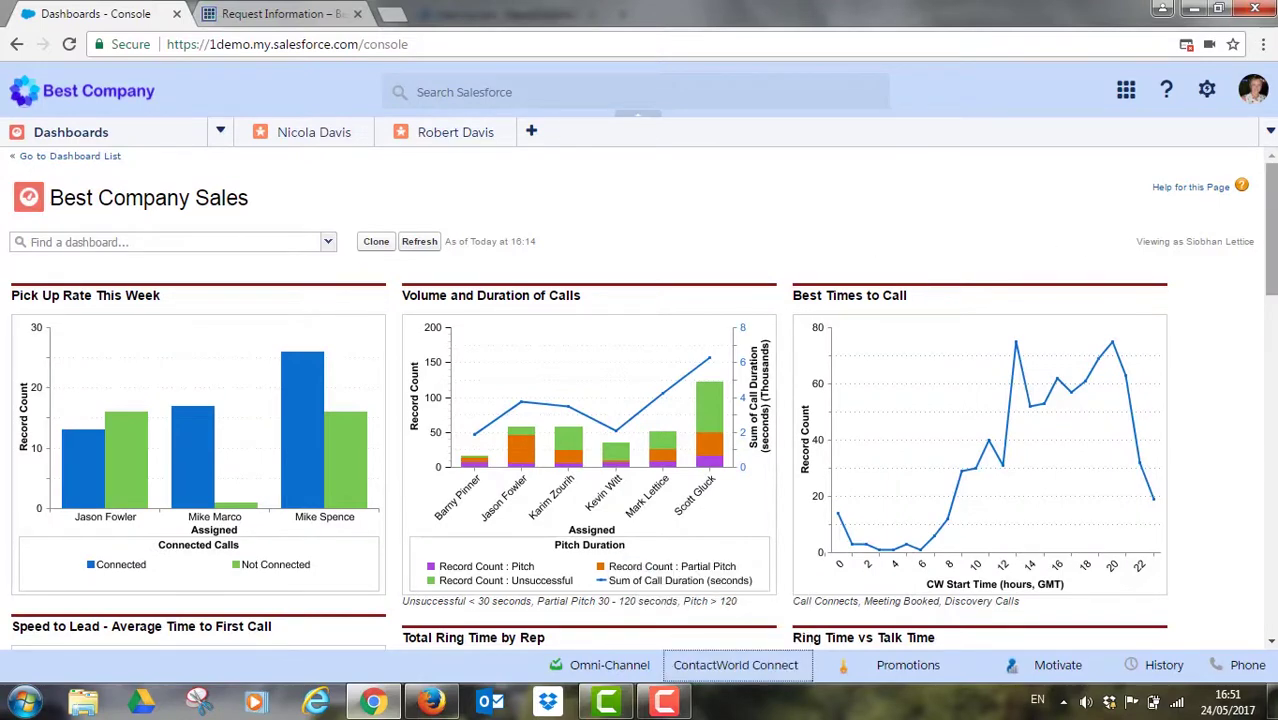
Review the Best Company Sales dashboard's call reports, including ring time, talk time, target account calls and connected calls.
scroll(1275, 210, down, 3)
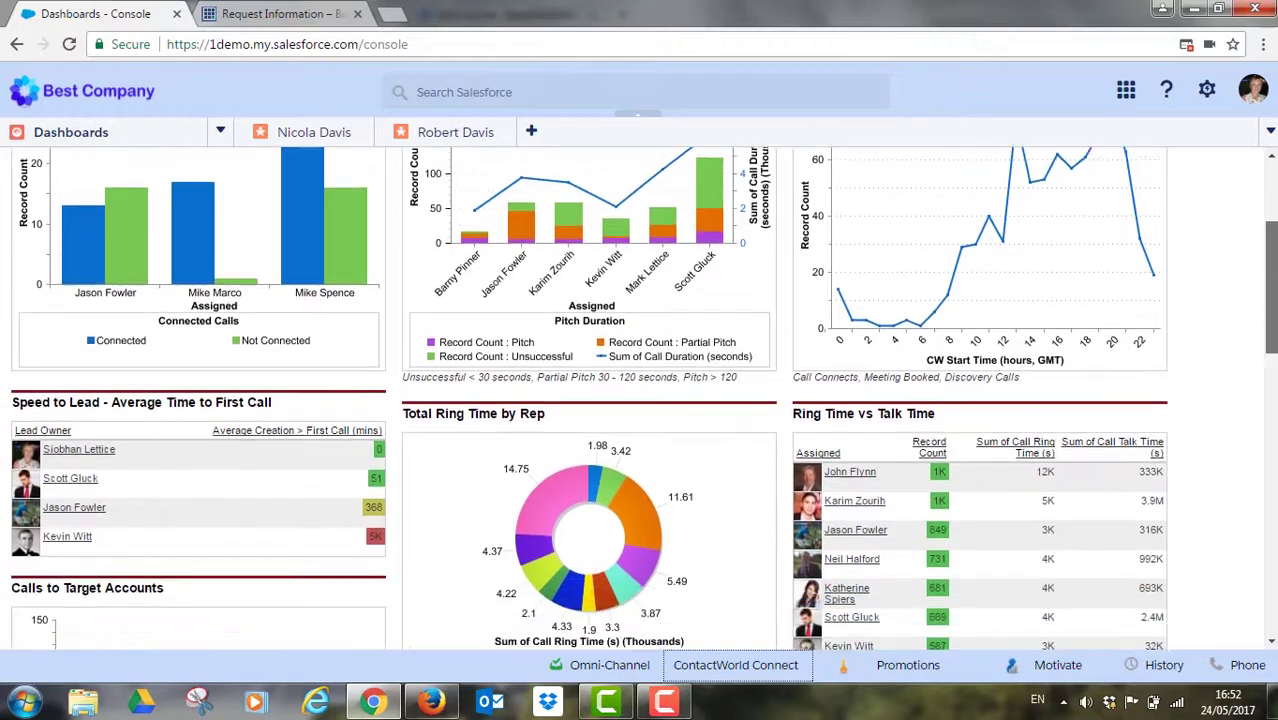
scroll(1275, 300, down, 3)
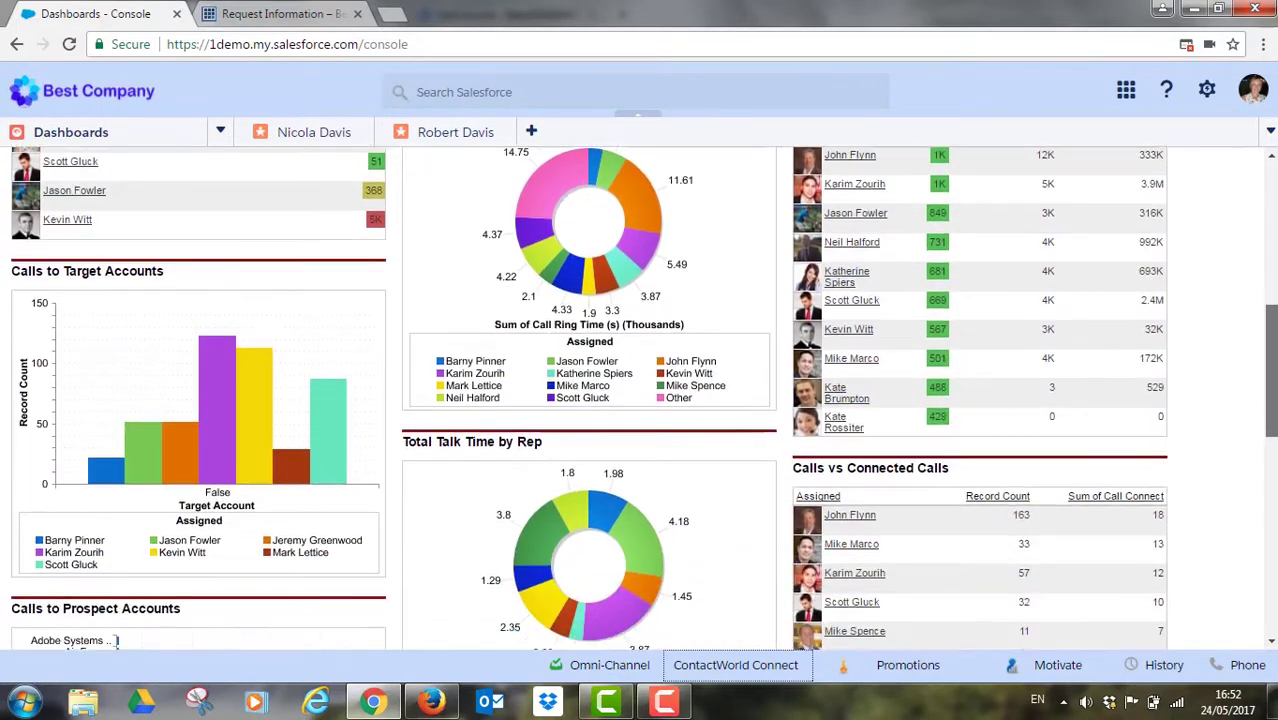
scroll(1275, 380, down, 3)
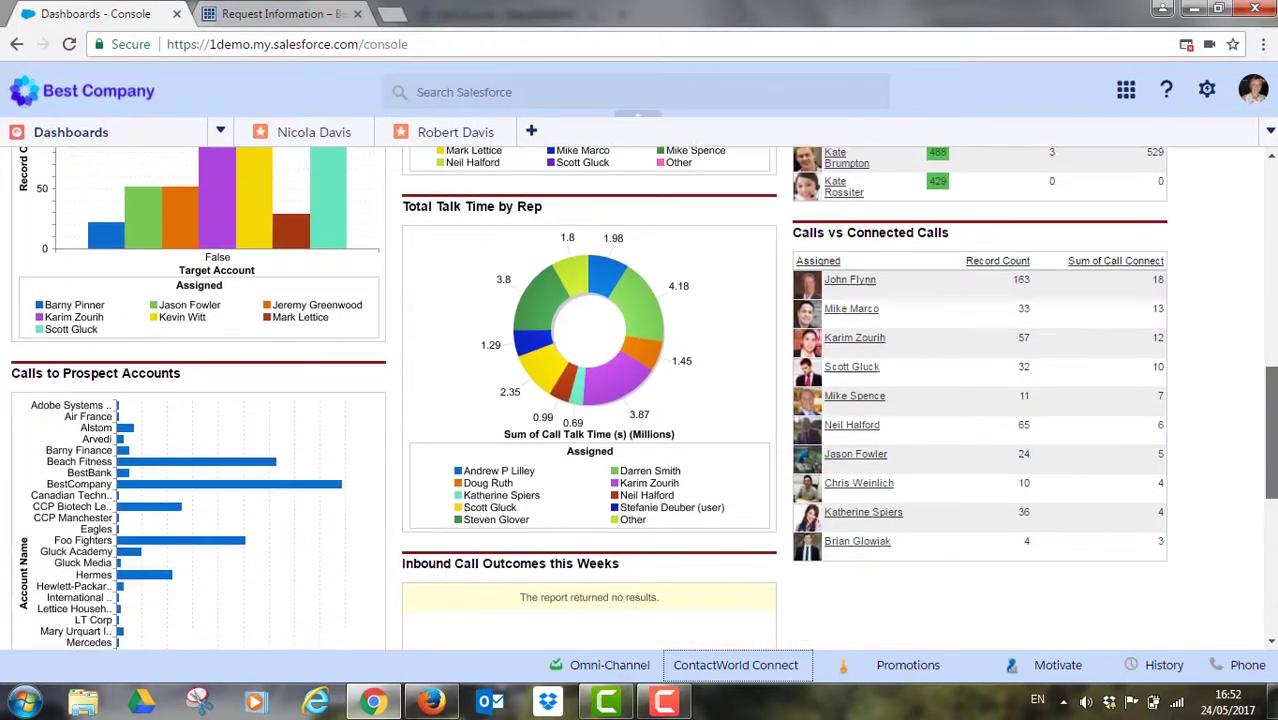
scroll(1272, 420, down, 1)
scroll(1272, 400, up, 2)
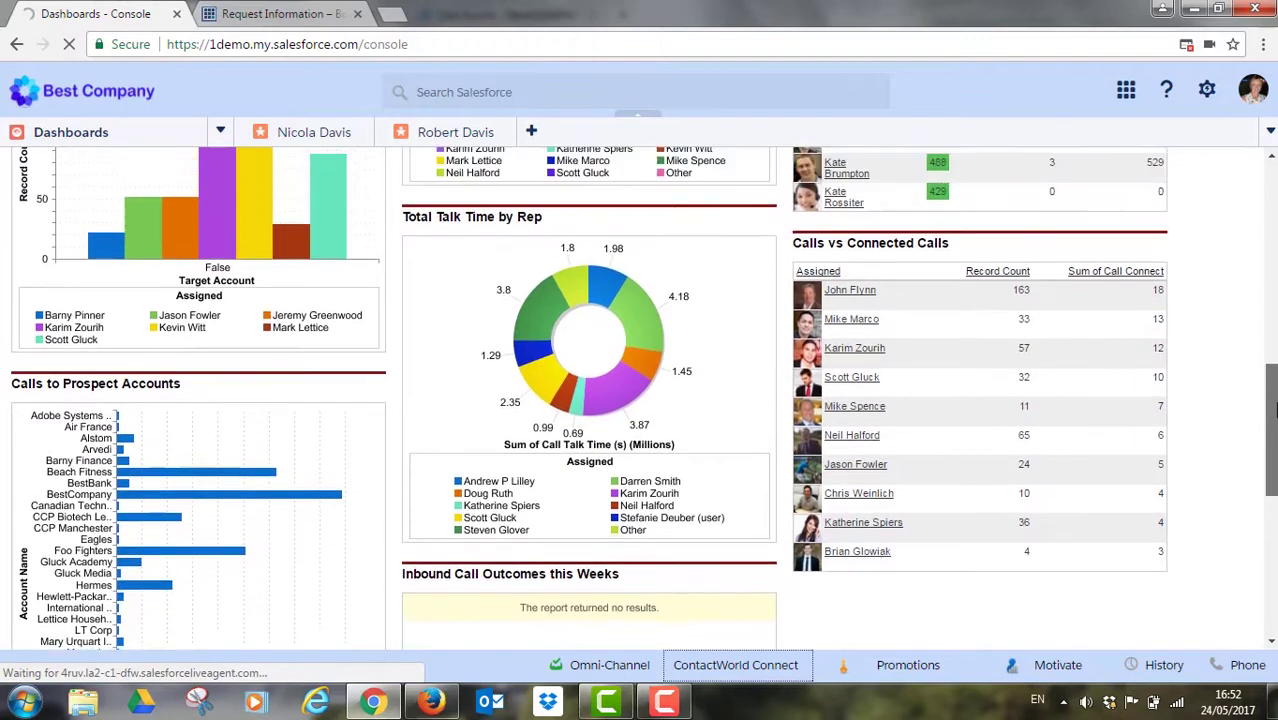
drag(1271, 405, 1272, 200)
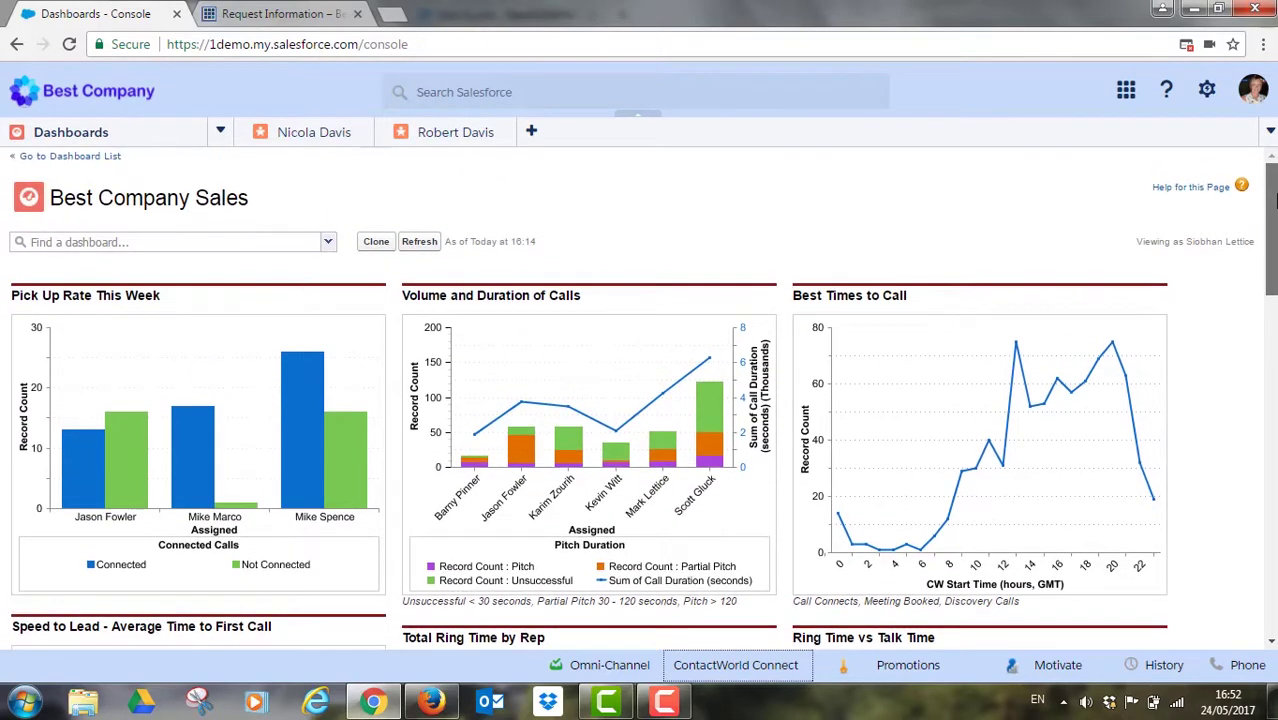